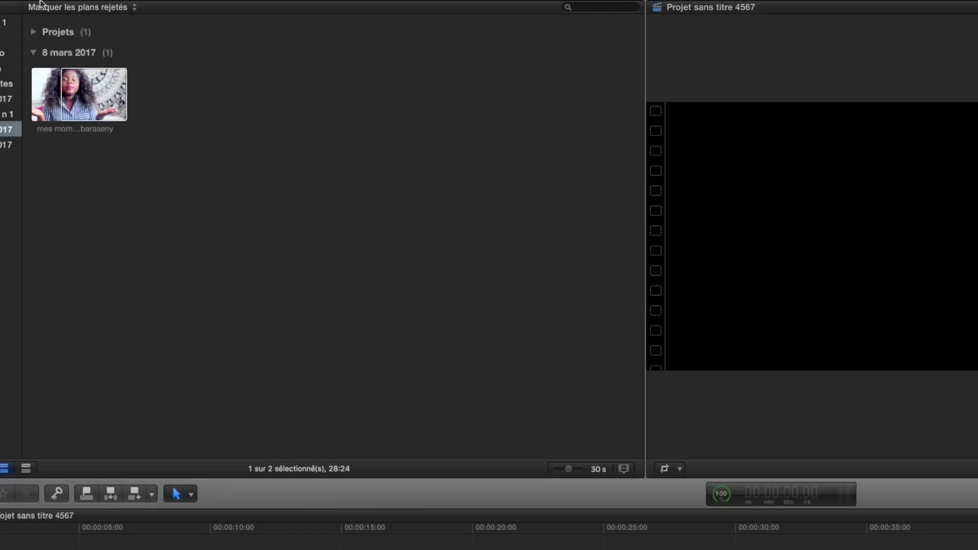
Start a new project and place the "mes moment embaraseny" clip in its empty timeline with 2K, 2048x1536, 60p video properties
left_click(39, 9)
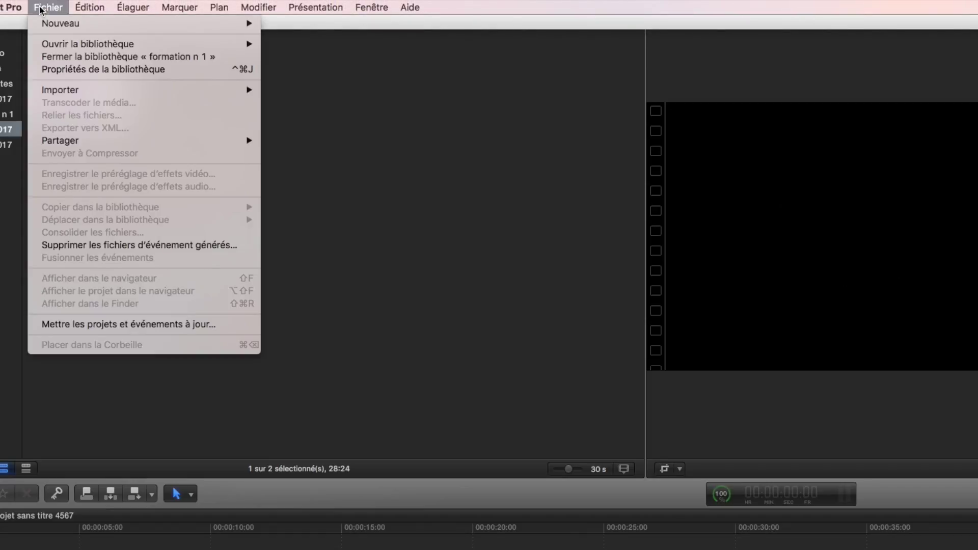
mouse_move(43, 23)
left_click(291, 27)
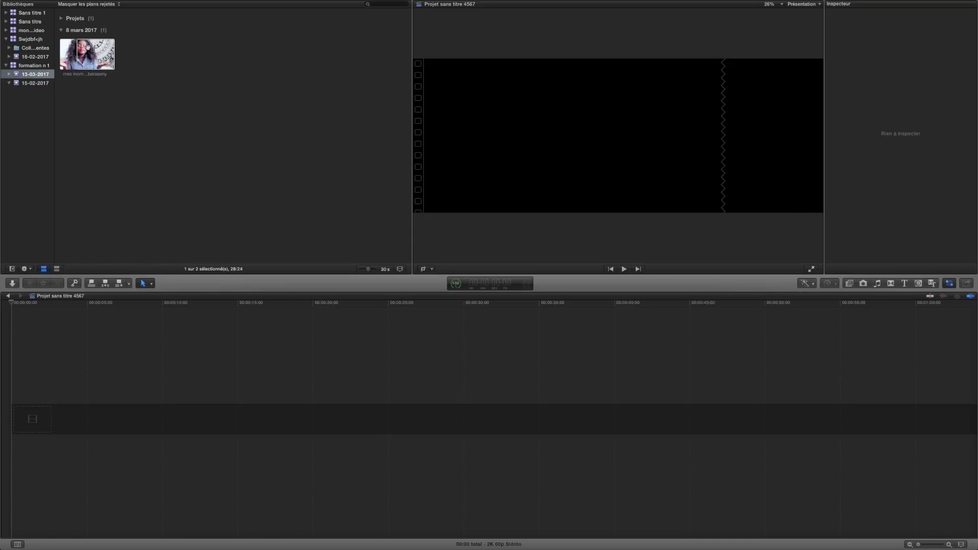
left_click_drag(87, 47, 29, 419)
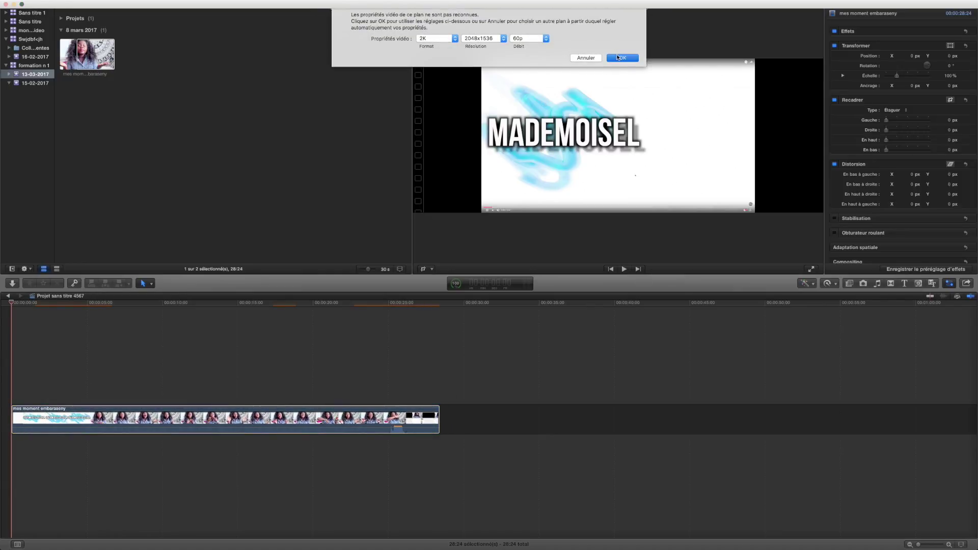
left_click(617, 57)
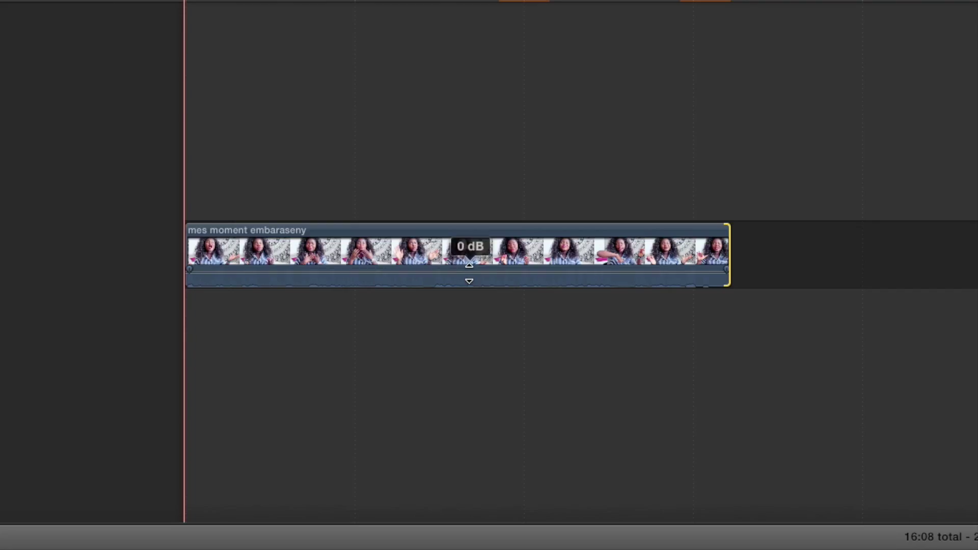
Lower the audio level of the timeline clip
left_click_drag(299, 428, 301, 424)
left_click_drag(471, 267, 465, 293)
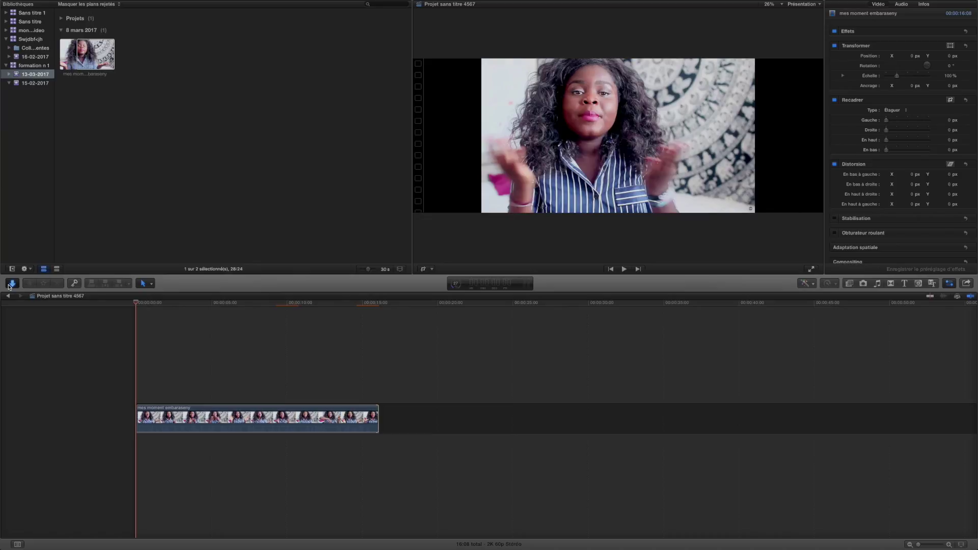
Look over the media import window's sources and settings, and close it without importing
left_click(11, 284)
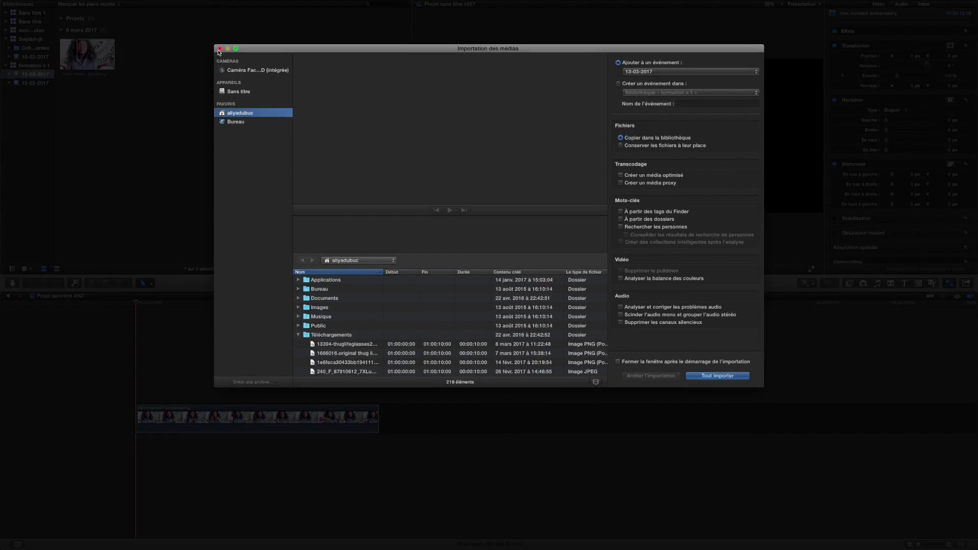
left_click(219, 48)
Cut the timeline clip in two places around the 5-second mark with the Lame de rasoir tool
left_click(143, 283)
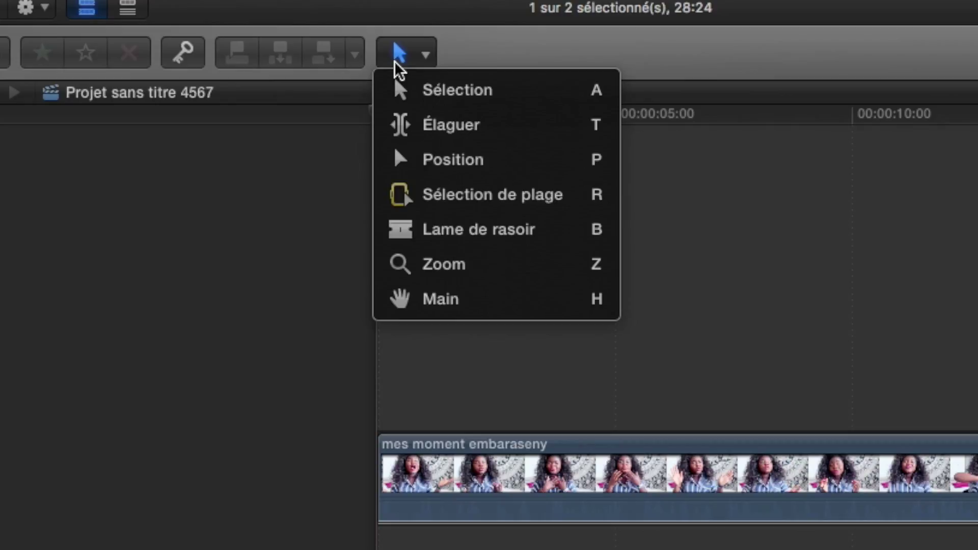
left_click(418, 231)
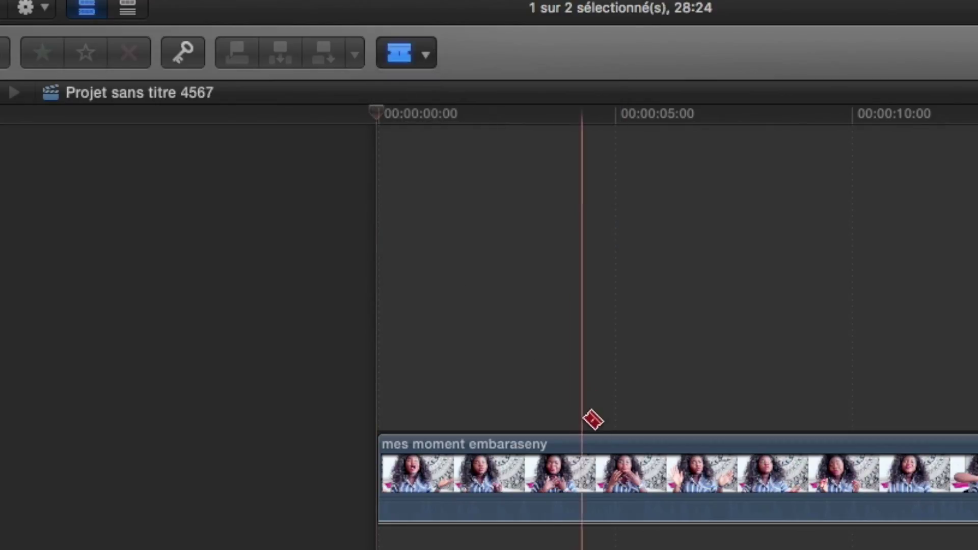
left_click(592, 474)
left_click(660, 474)
Select a range of 30 frames inside the last timeline clip with the Sélection de plage tool and delete it
left_click(426, 53)
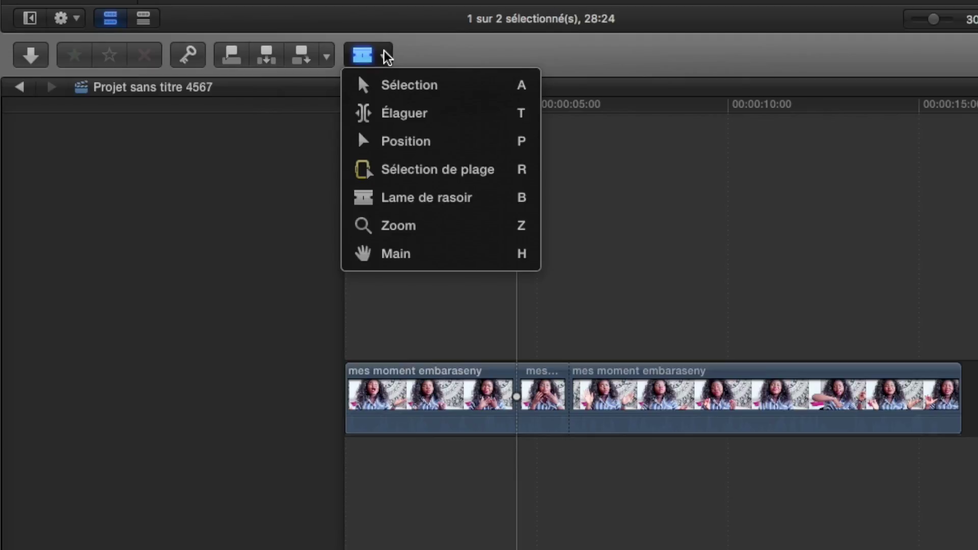
left_click(415, 182)
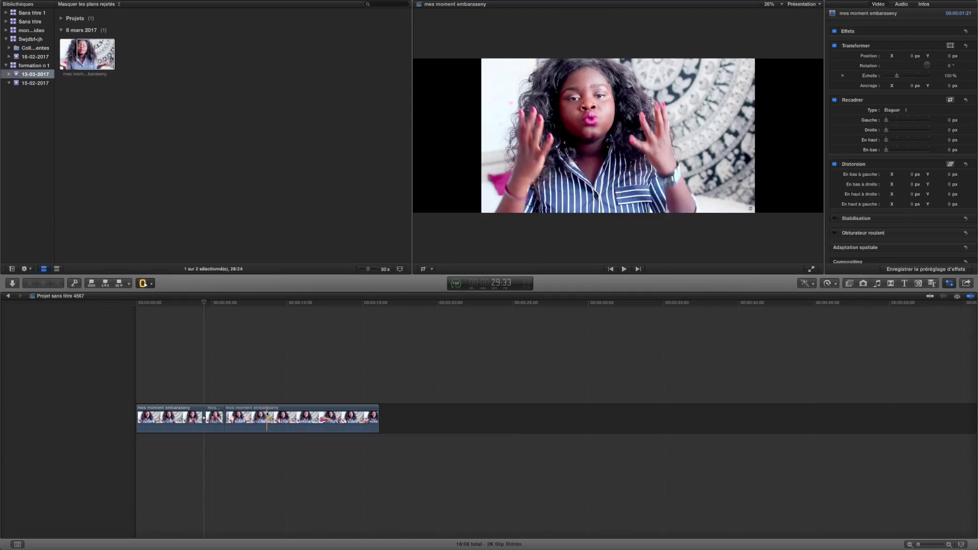
mouse_move(267, 413)
left_mouse_down()
mouse_move(296, 413)
mouse_move(274, 414)
left_mouse_up()
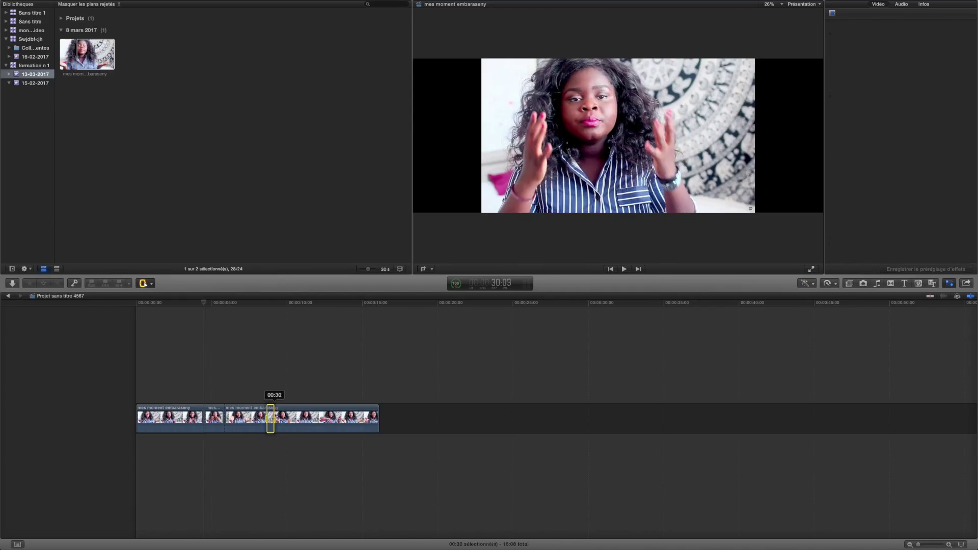
key("Delete")
Try to trim the edit point between the last two timeline clips with the Élaguer tool
left_click(145, 282)
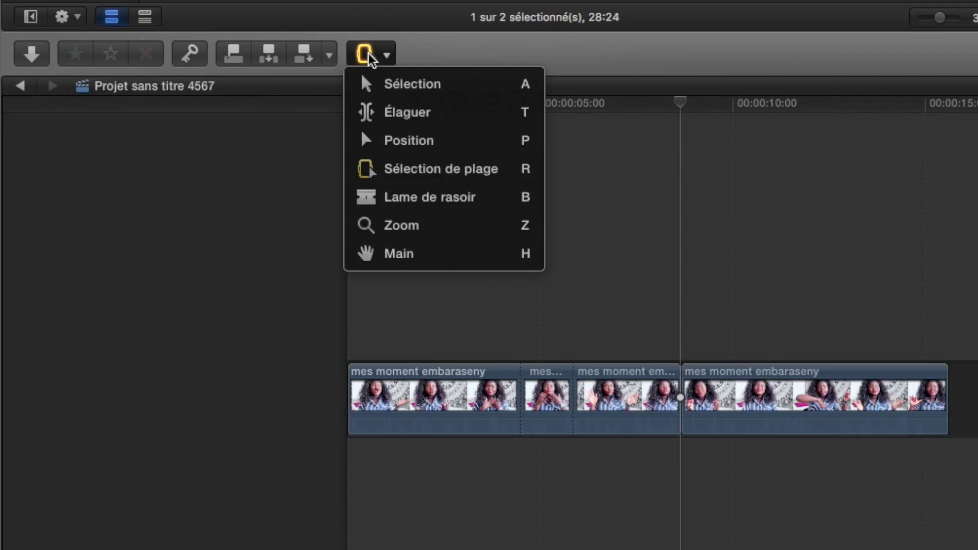
left_click(398, 124)
left_click_drag(680, 403, 680, 402)
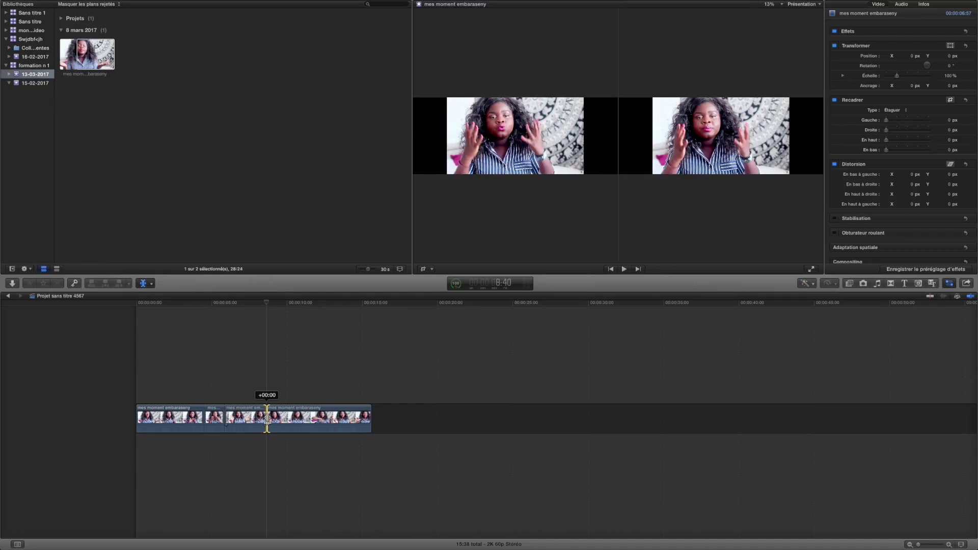
mouse_move(267, 419)
left_mouse_down()
mouse_move(284, 423)
mouse_move(266, 424)
left_mouse_up()
Activate the Main tool for the timeline and replace it with the Position tool
left_click(144, 283)
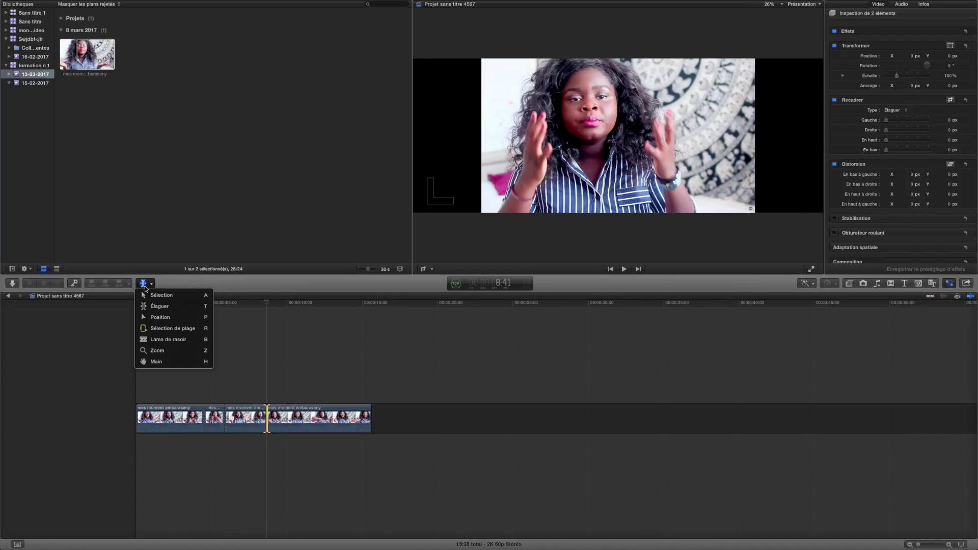
left_click(159, 361)
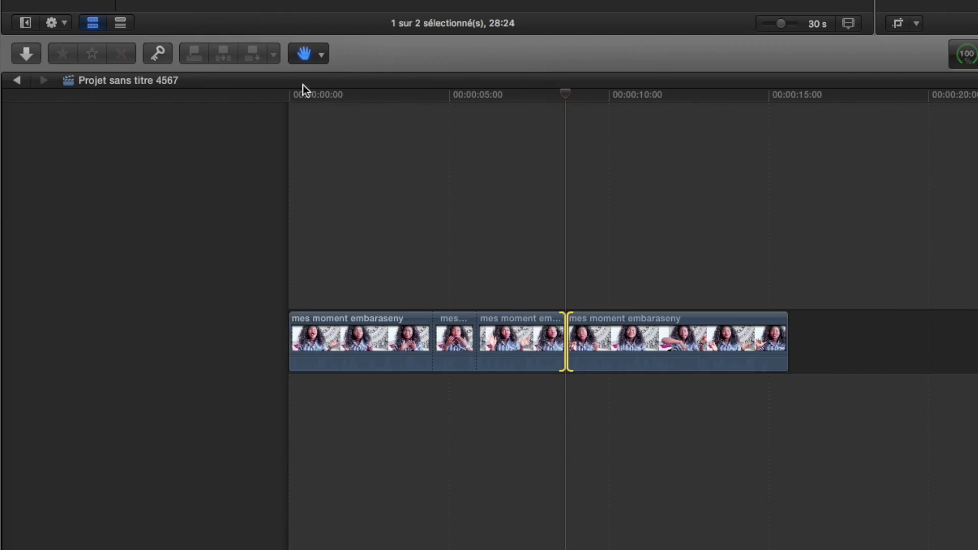
left_click(144, 284)
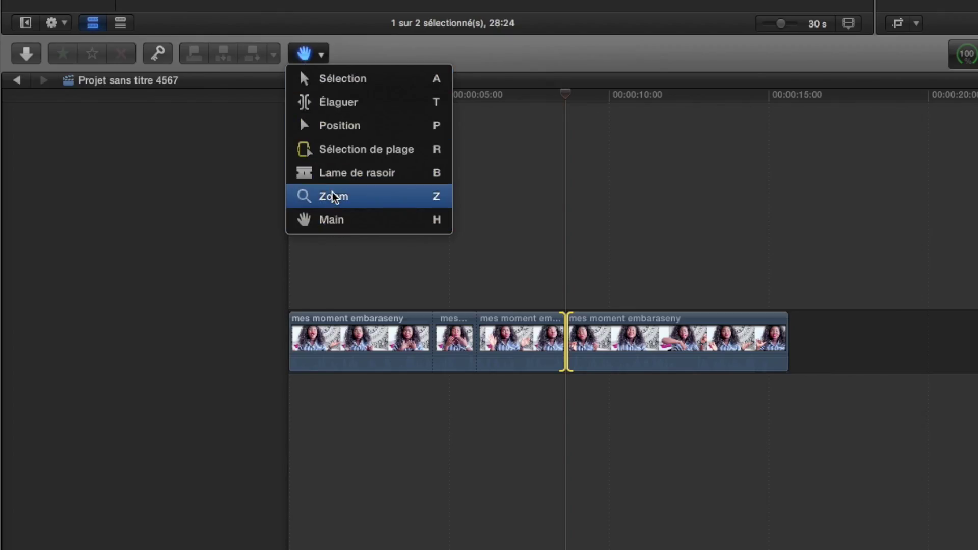
left_click(390, 129)
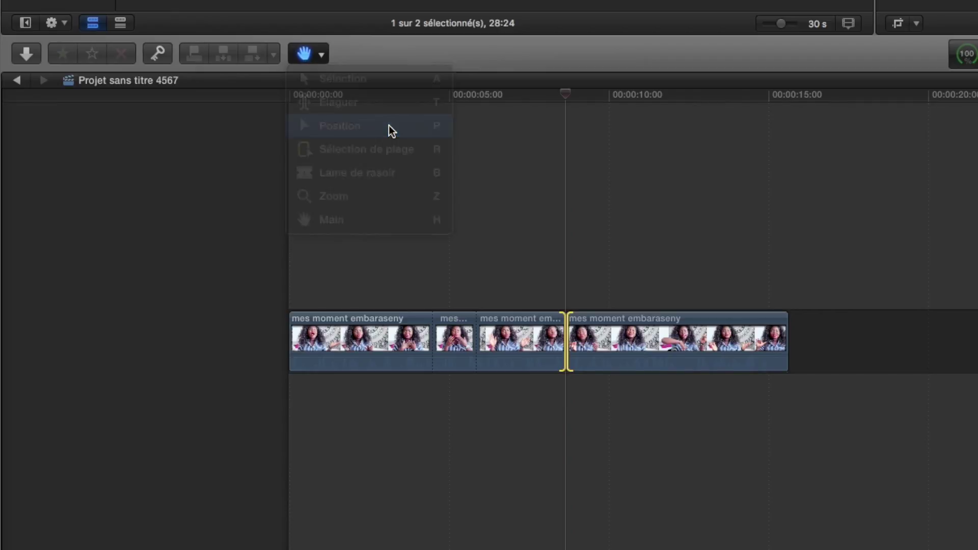
left_click(388, 284)
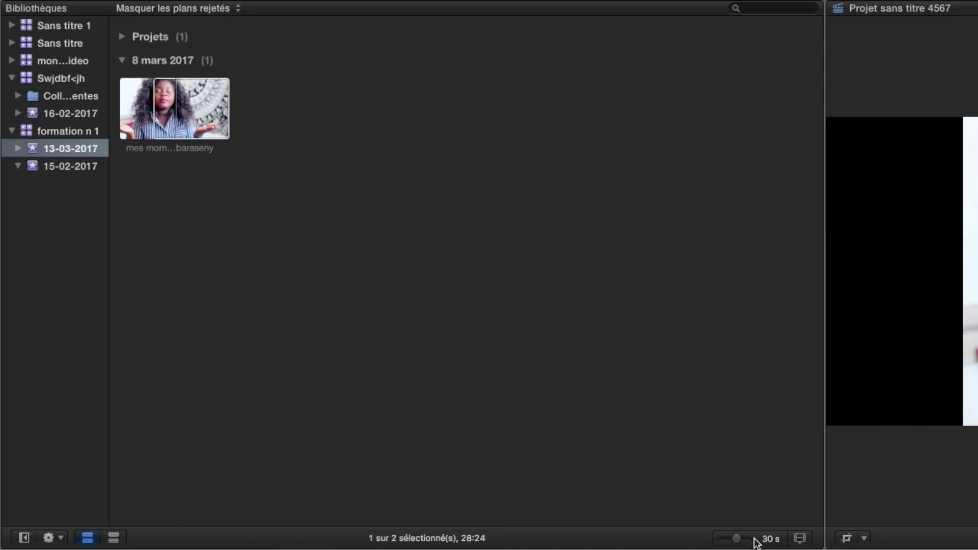
Set the browser's filmstrip duration to Tout
left_click_drag(737, 539, 748, 538)
left_click_drag(857, 537, 935, 544)
Review the speed and retiming options available for the timeline clip
left_click(571, 44)
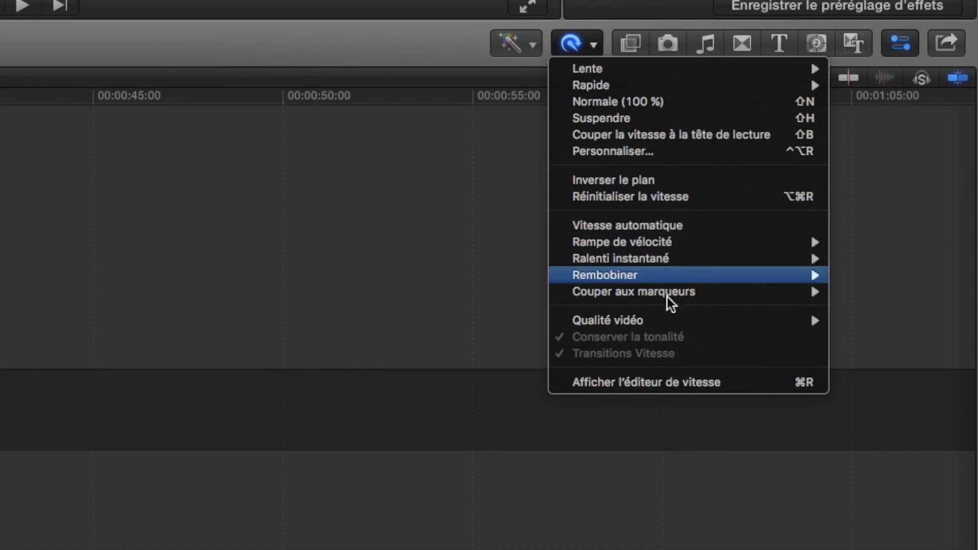
left_click(626, 44)
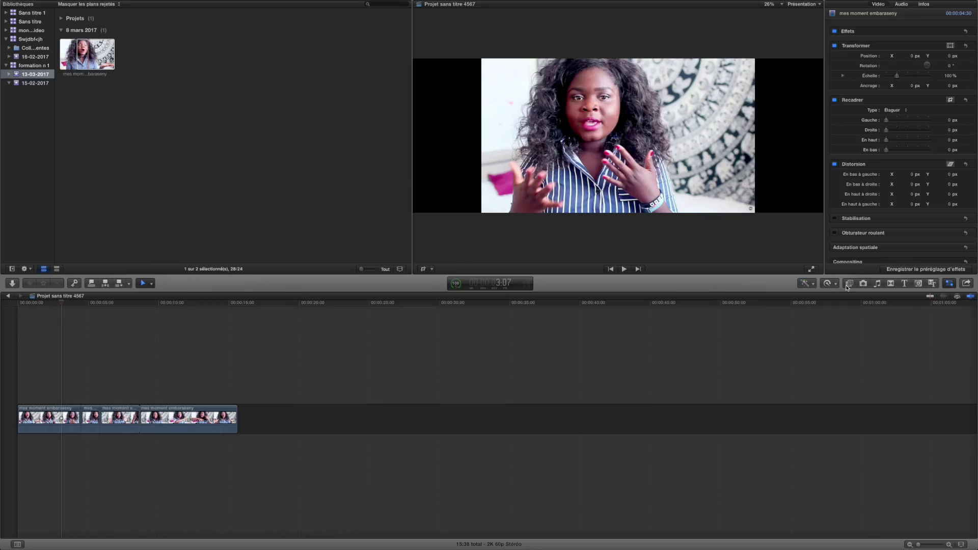
Find the Tremblement de terre effect with "trem", apply it to the short second timeline clip and play that section
left_click(848, 284)
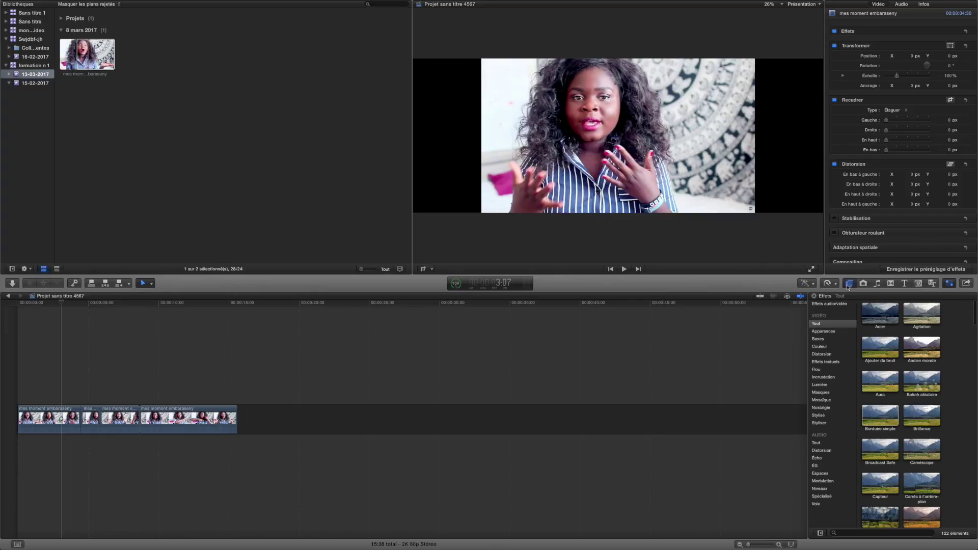
left_click(855, 534)
type("trem")
left_click_drag(880, 314, 89, 418)
left_click(87, 386)
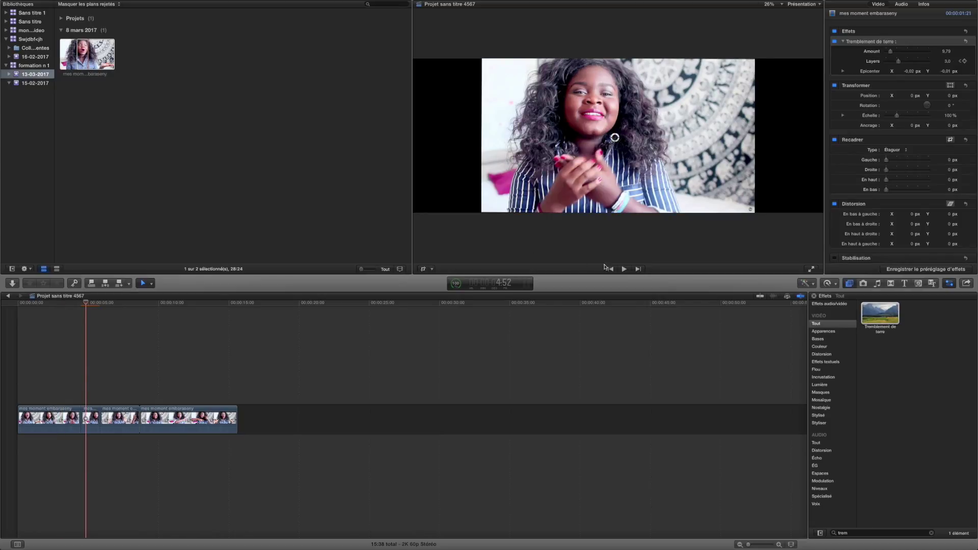
left_click(624, 269)
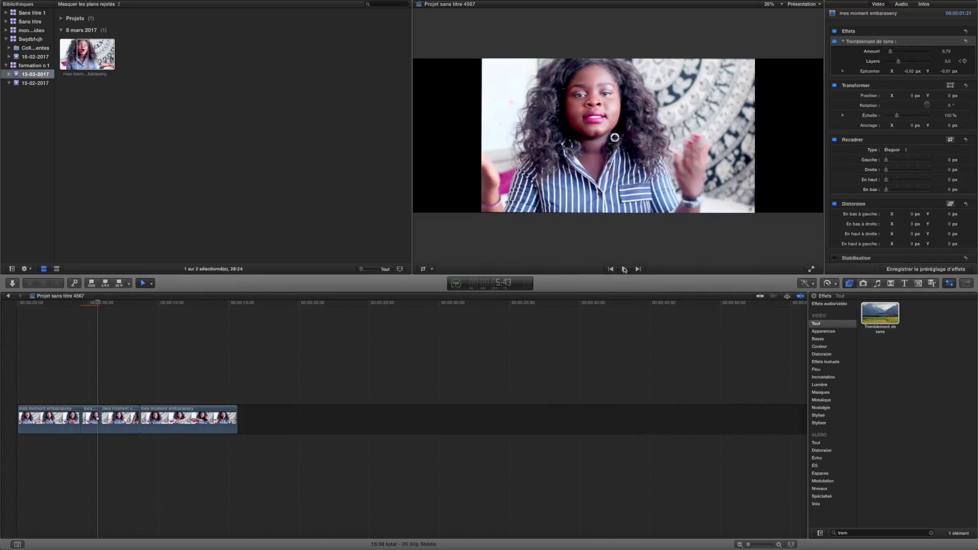
Browse the Final Cut Pro Sound Effects in the music and sound library
left_click(878, 284)
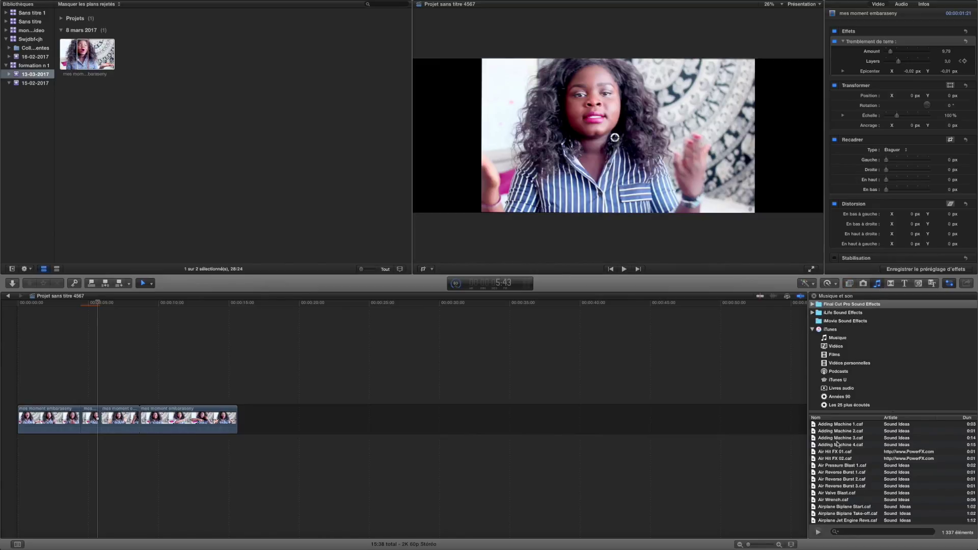
scroll(837, 445, "down", 15)
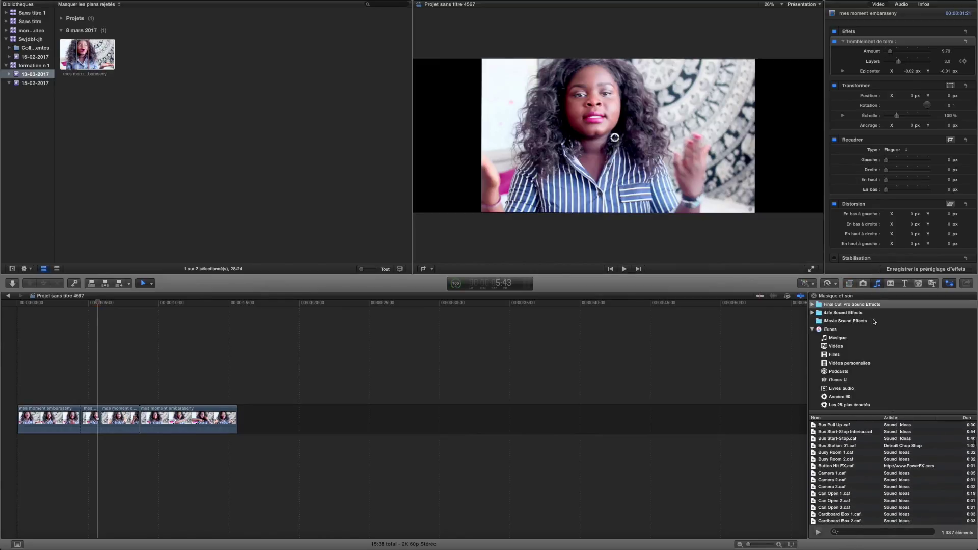
Add the Carrés transition between the last two timeline clips and play it back
left_click(891, 285)
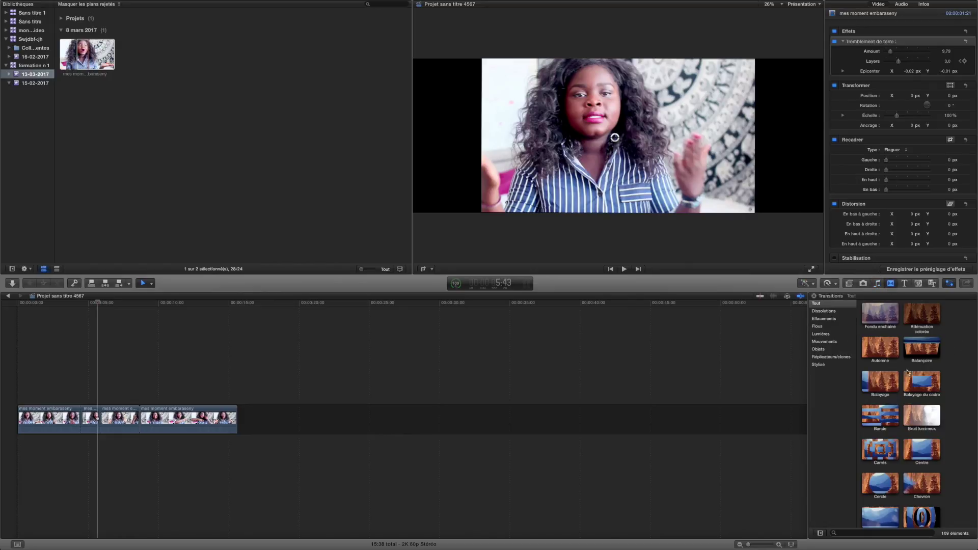
scroll(887, 476, "down", 4)
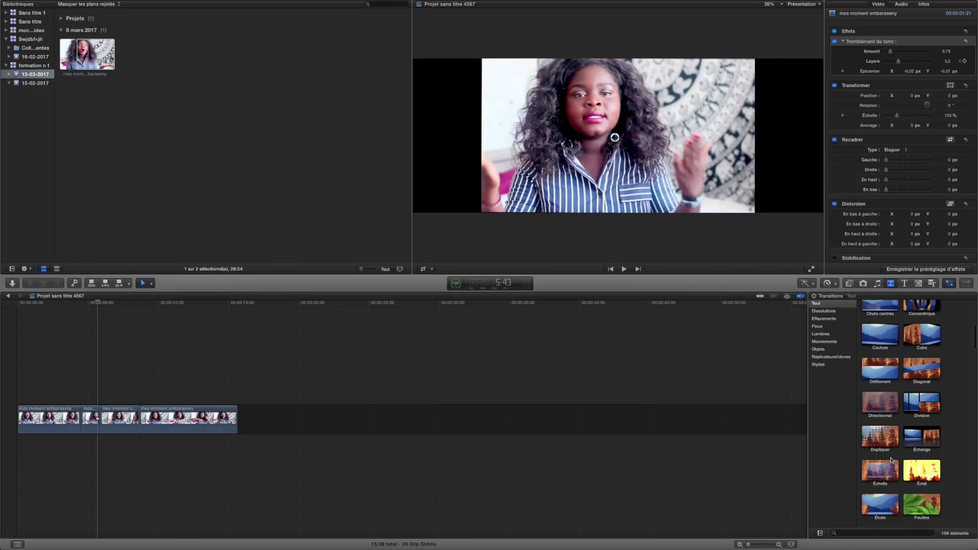
left_click_drag(880, 347, 138, 410)
left_click(137, 388)
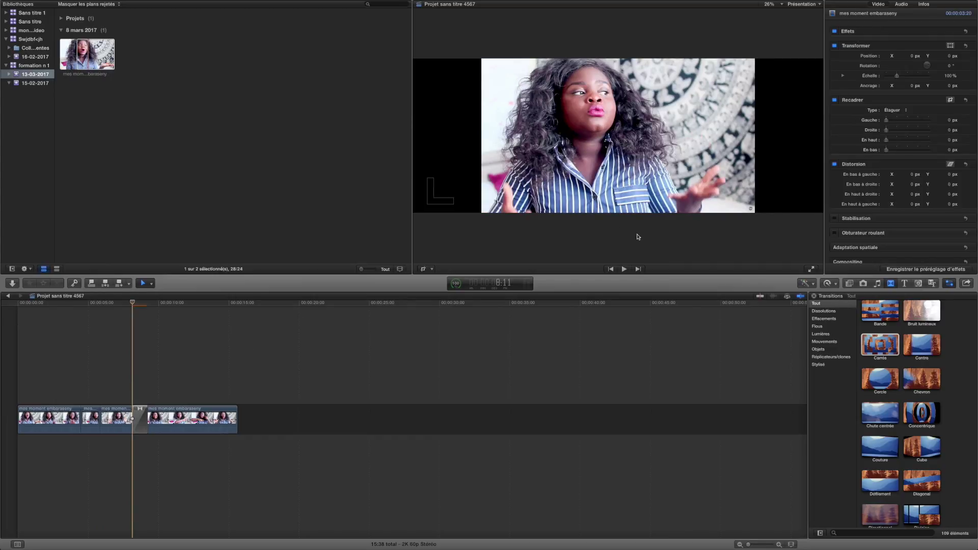
left_click(624, 269)
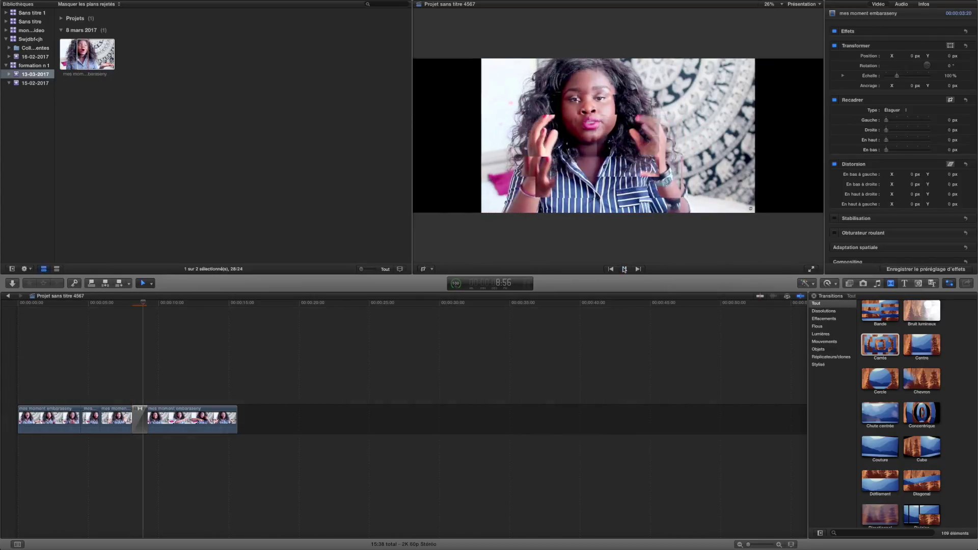
Browse the available titles, generators and themes
left_click(904, 286)
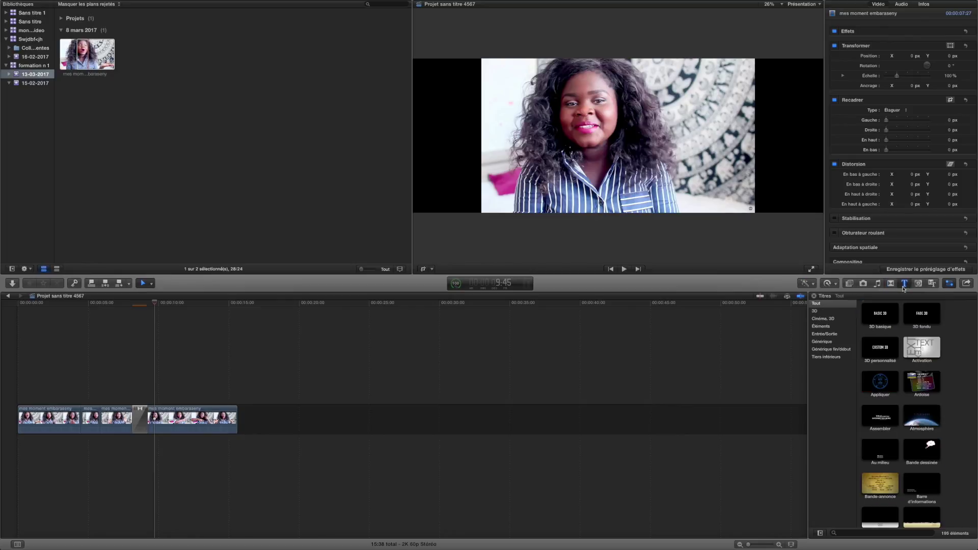
left_click(864, 533)
scroll(925, 391, "down", 5)
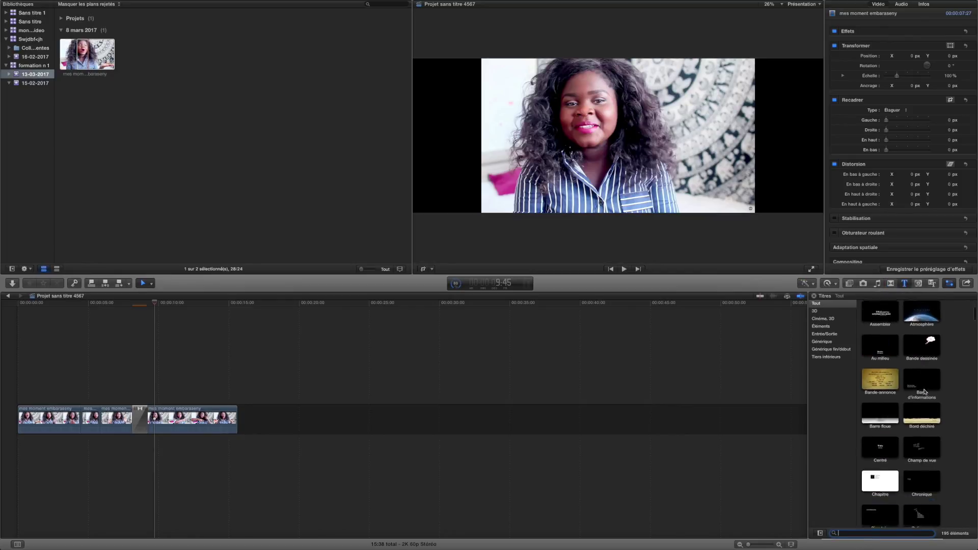
left_click(918, 284)
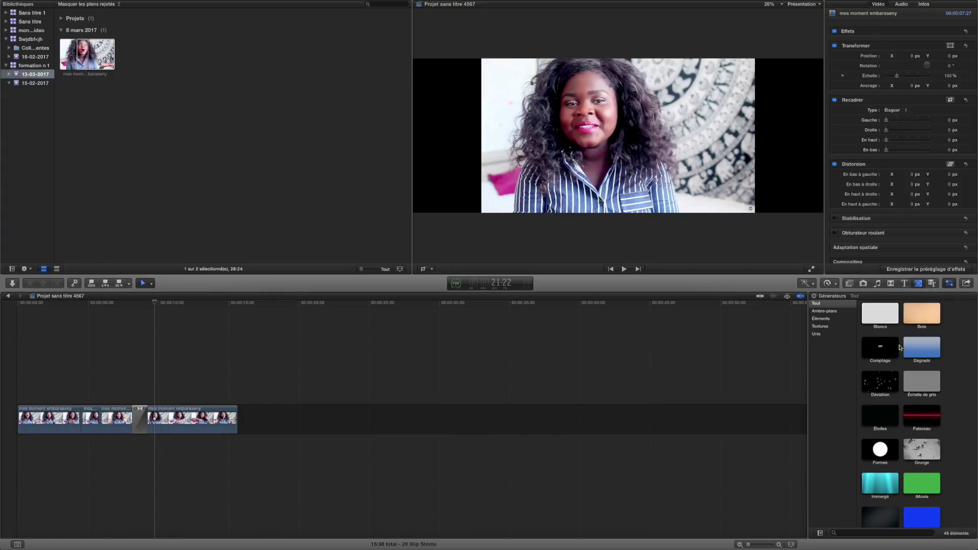
scroll(899, 348, "down", 5)
scroll(900, 346, "up", 5)
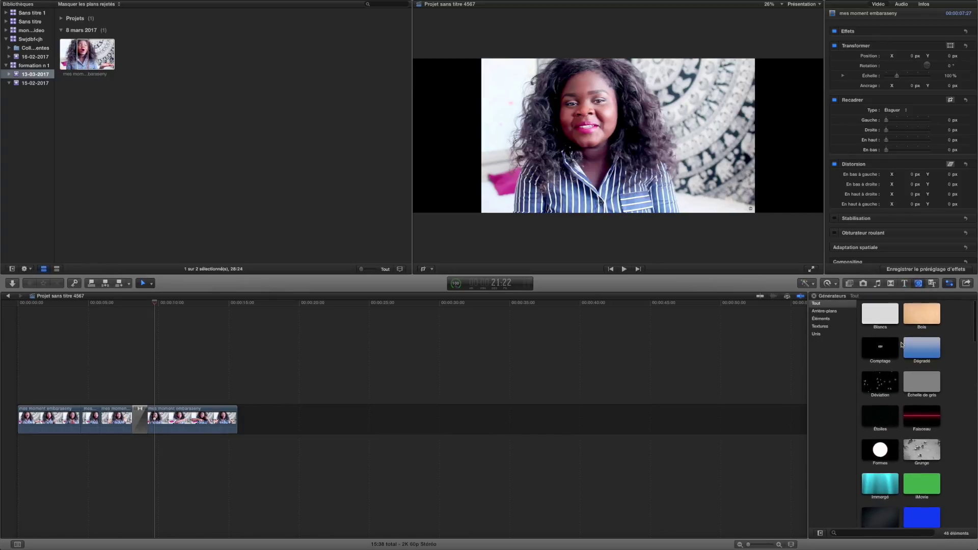
left_click(930, 284)
scroll(914, 361, "down", 10)
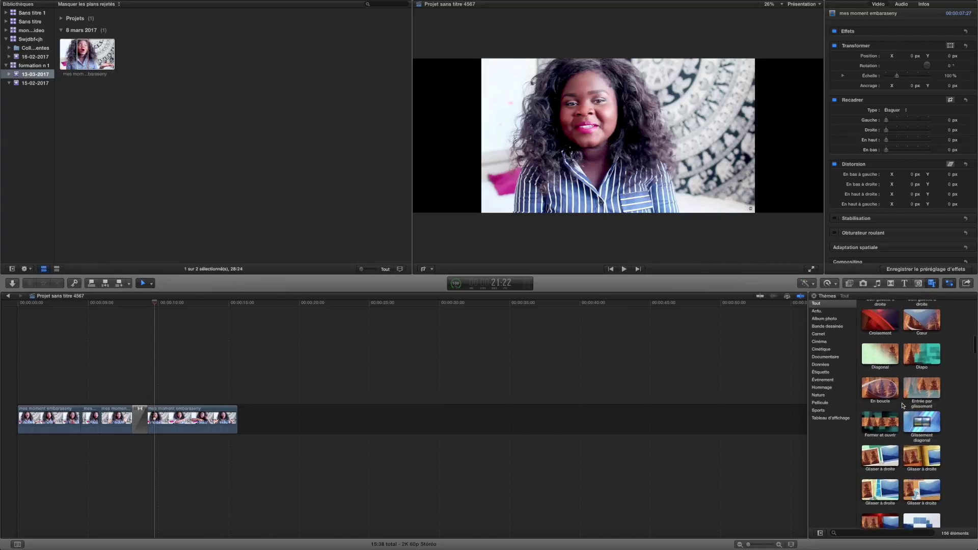
scroll(862, 459, "down", 1)
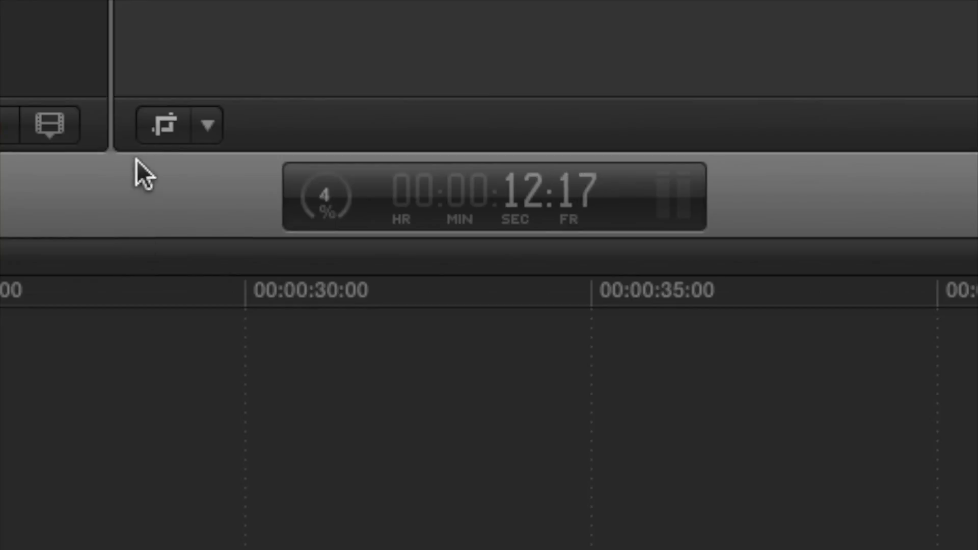
Try the Recadrer and Ken Burns crop modes on the last timeline clip, and return it to Élaguer
left_click(422, 269)
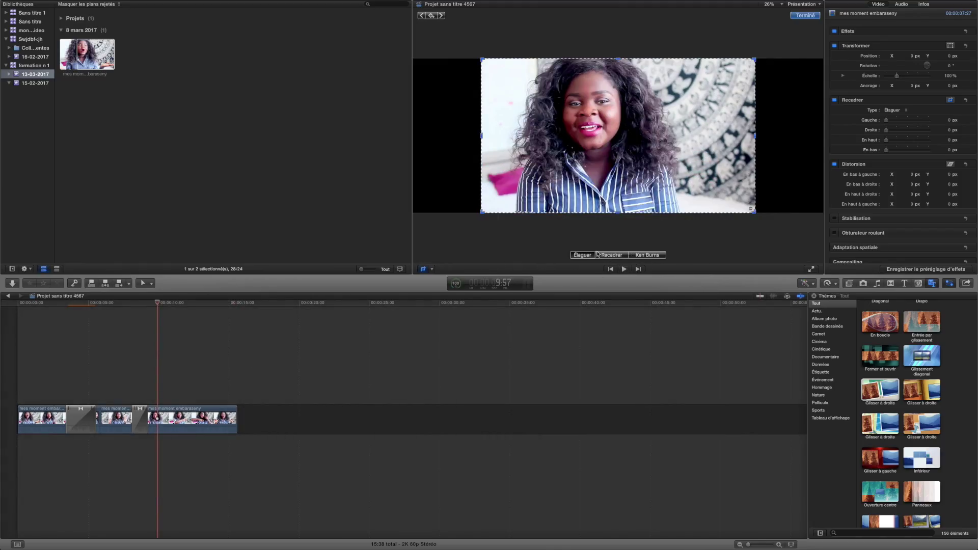
left_click(613, 255)
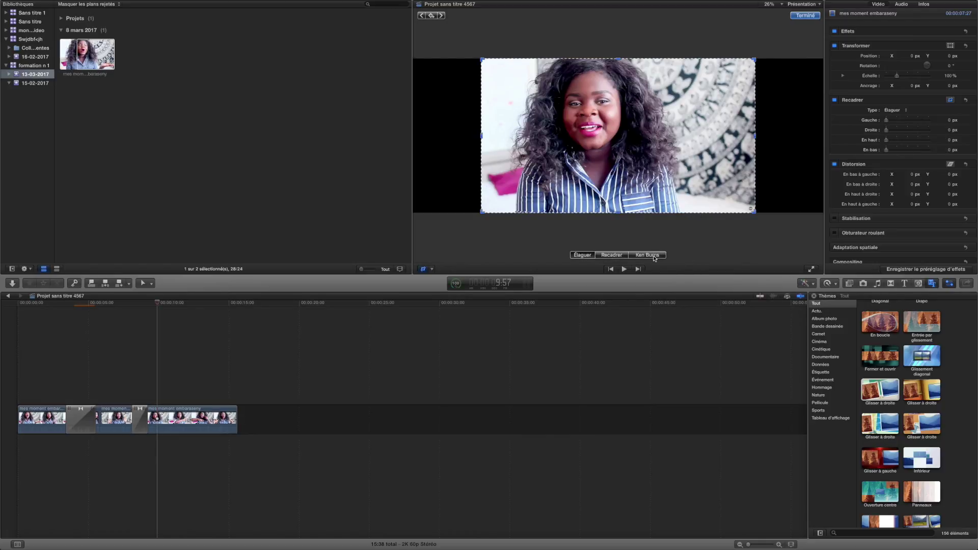
left_click(654, 255)
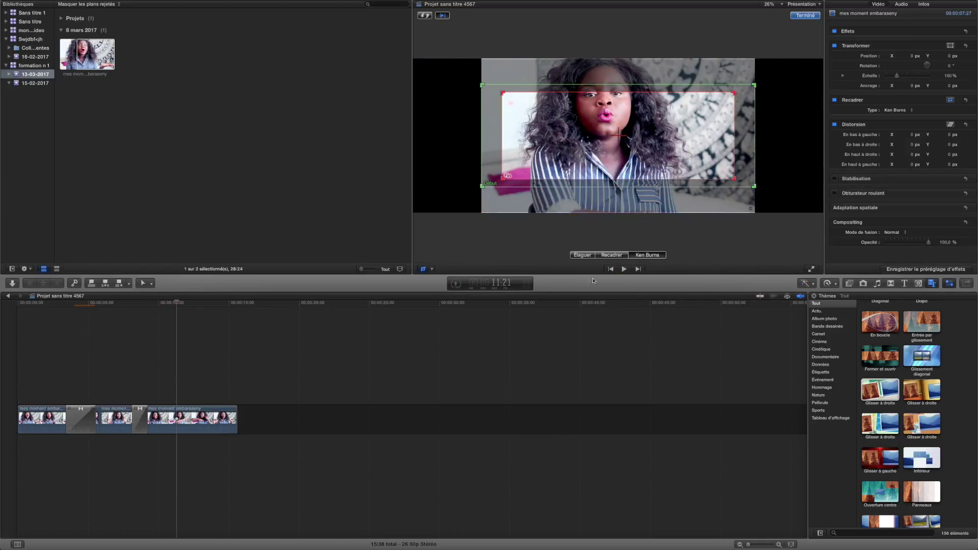
left_click(577, 255)
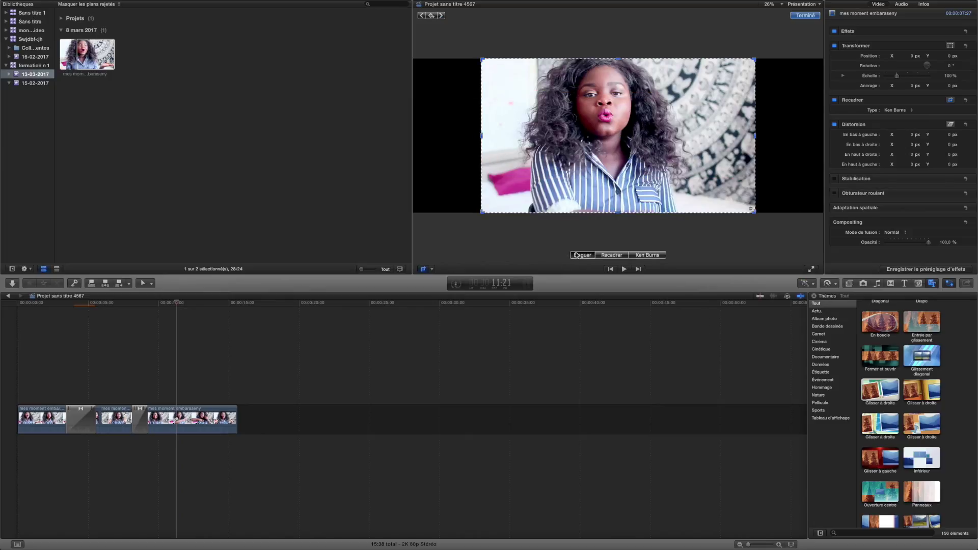
Scale the last clip to 99.13% with Transformer and distort its upper-left corner to X -7.2 px, Y 4.4 px
left_click(431, 270)
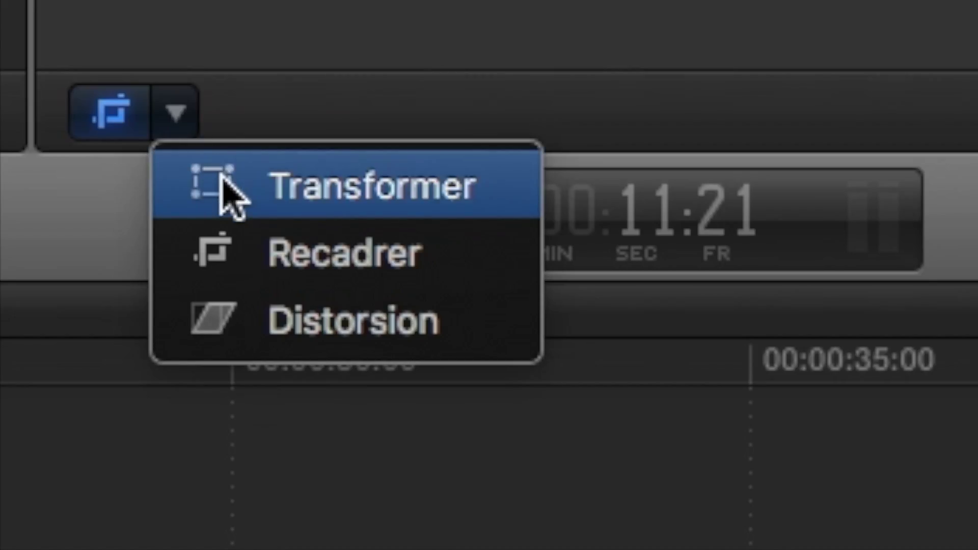
left_click(440, 280)
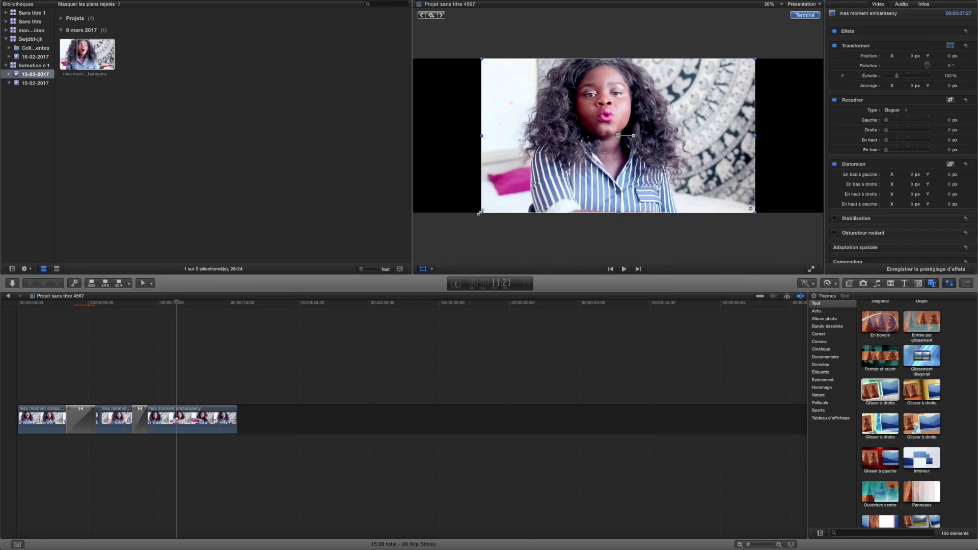
mouse_move(480, 212)
left_mouse_down()
mouse_move(448, 245)
mouse_move(481, 232)
mouse_move(485, 213)
left_mouse_up()
left_click(433, 271)
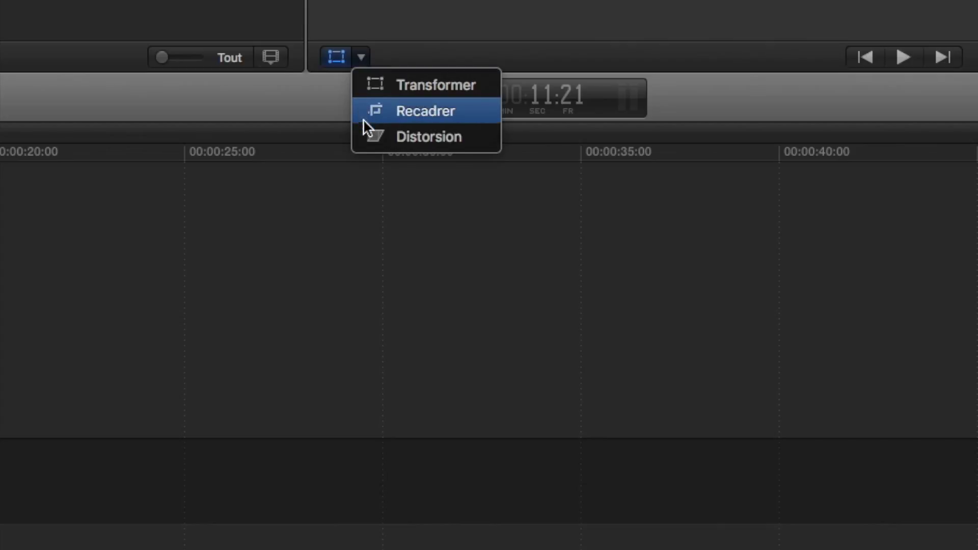
left_click(367, 135)
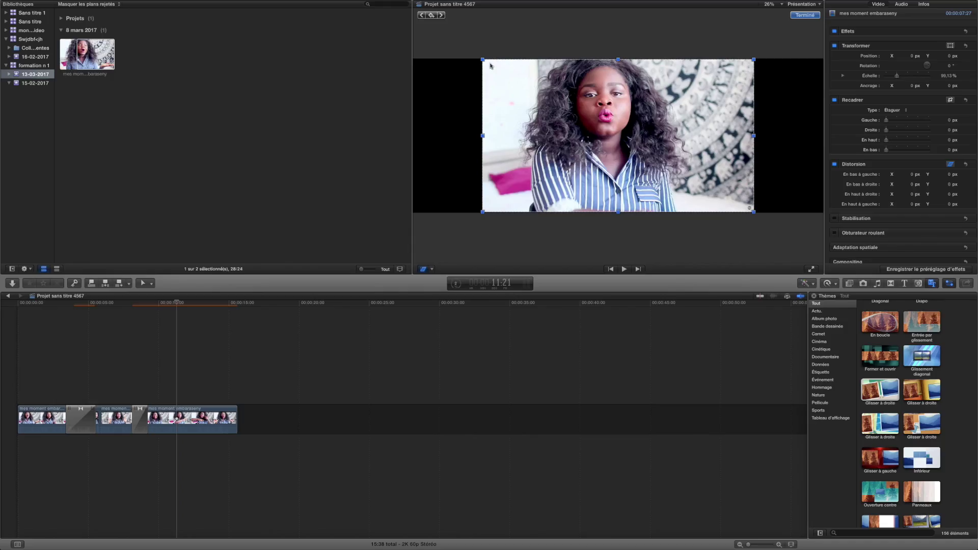
mouse_move(482, 59)
left_mouse_down()
mouse_move(524, 98)
mouse_move(563, 218)
mouse_move(482, 60)
left_mouse_up()
Crop the clip's left side by 1440 px, return that crop to zero, and lower the clip's opacity slightly
left_click_drag(886, 120, 944, 129)
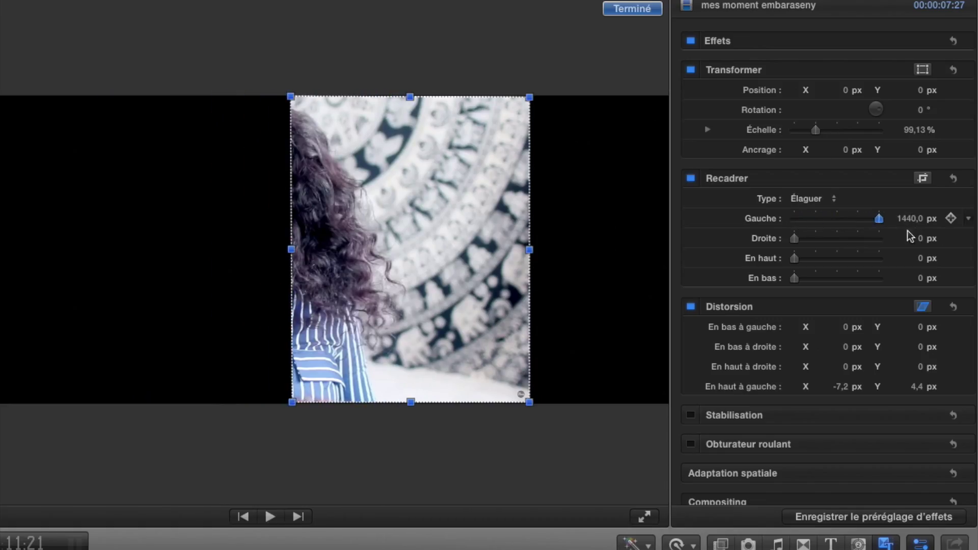
left_click_drag(879, 218, 708, 223)
scroll(794, 380, "down", 3)
left_click_drag(856, 488, 849, 488)
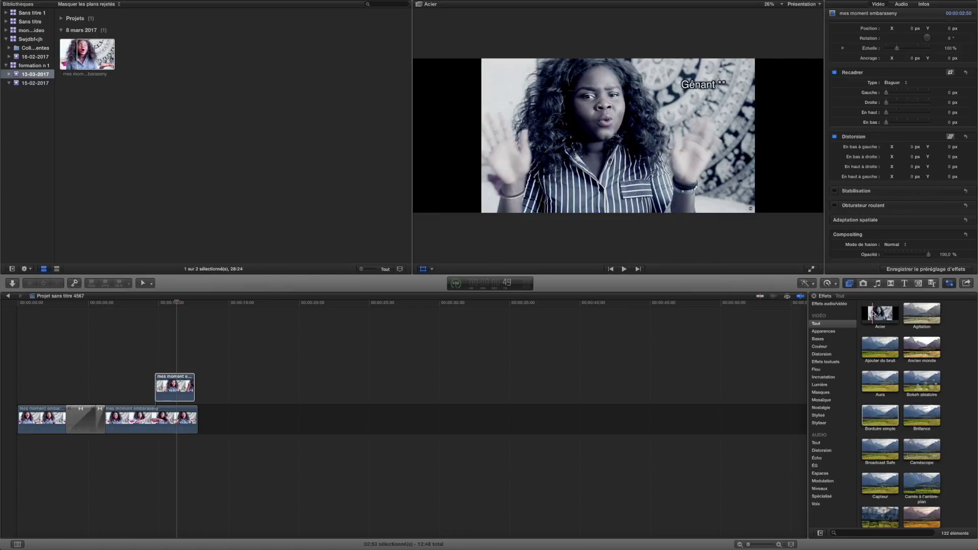
Apply the Acier effect to the first timeline clip with Amount 58.5, Protect Skin 26.6 and Shadows 0.85
left_click_drag(873, 313, 37, 414)
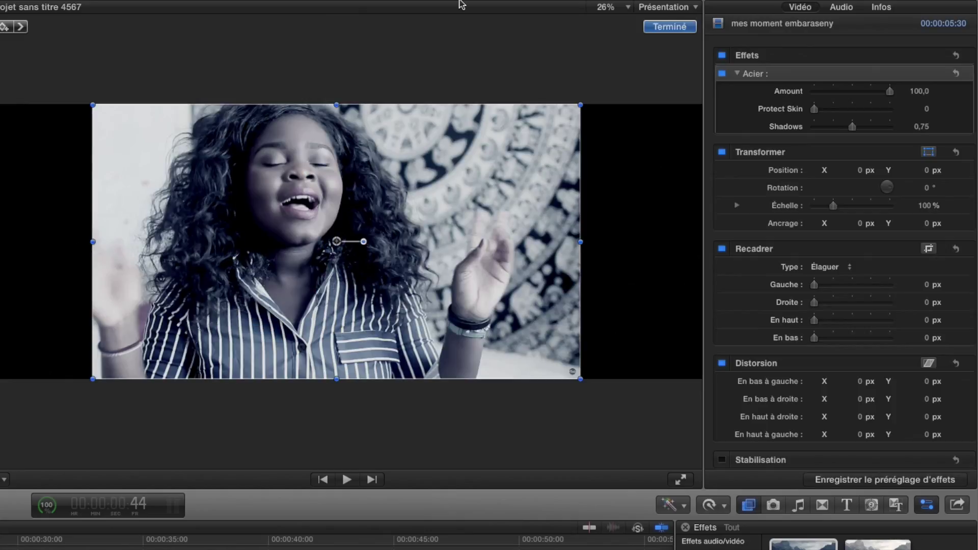
left_click_drag(889, 91, 867, 128)
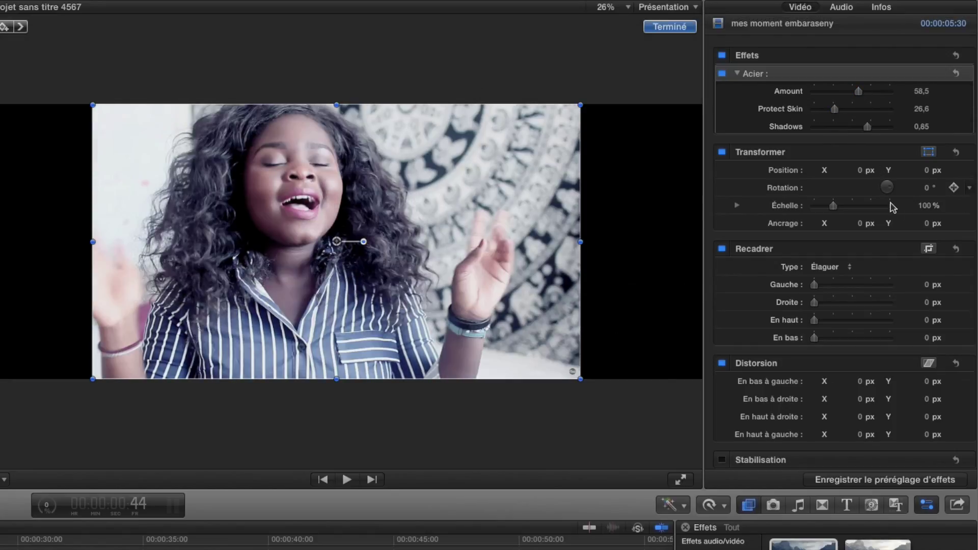
Rotate the first timeline clip slightly and set its scale to 104%
mouse_move(886, 187)
left_mouse_down()
mouse_move(872, 197)
mouse_move(896, 188)
left_mouse_up()
mouse_move(833, 209)
left_mouse_down()
mouse_move(869, 205)
mouse_move(820, 205)
mouse_move(834, 205)
left_mouse_up()
scroll(798, 397, "down", 1)
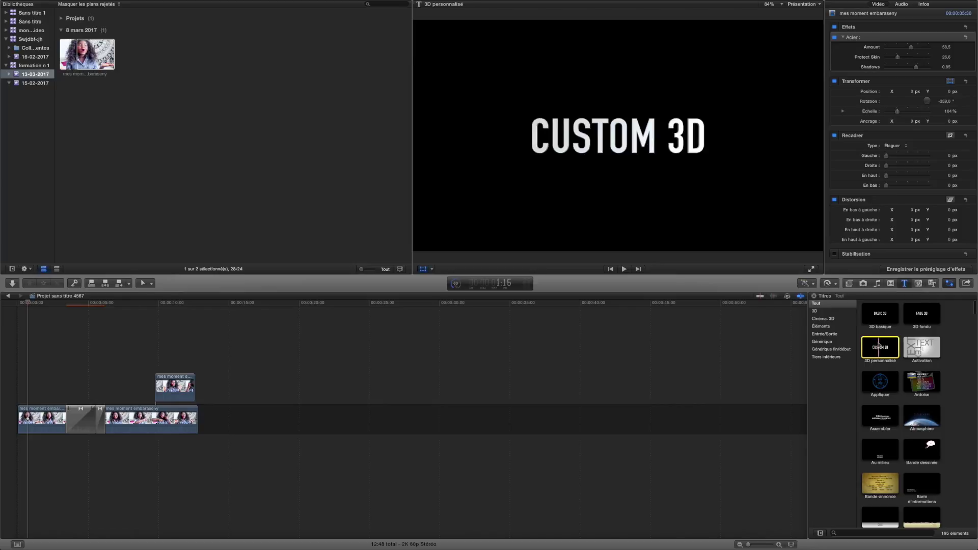
Add the 3D personnalisé title above the first clip and replace its placeholder text with the first name in capitals
left_click_drag(878, 346, 31, 396)
left_click(869, 43)
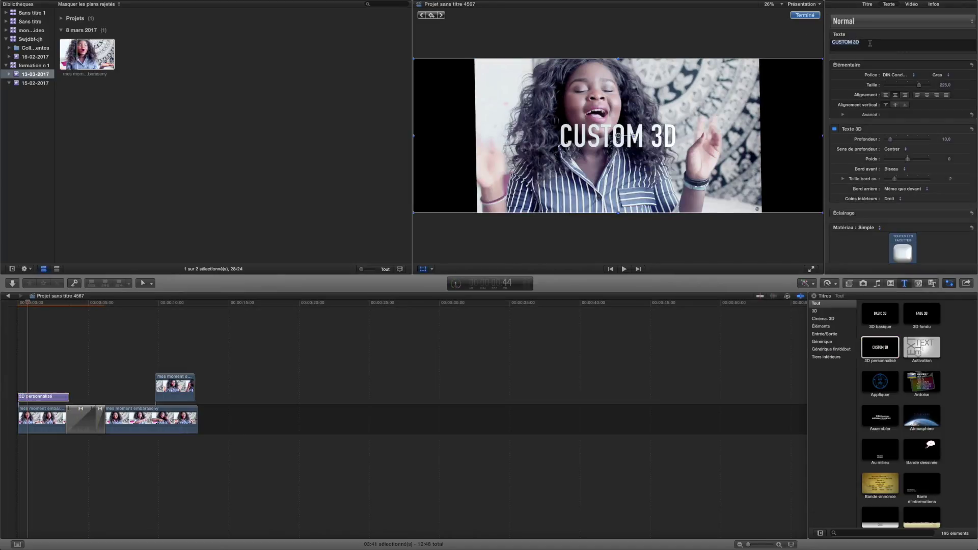
key("BackSpace")
type("ALIYA")
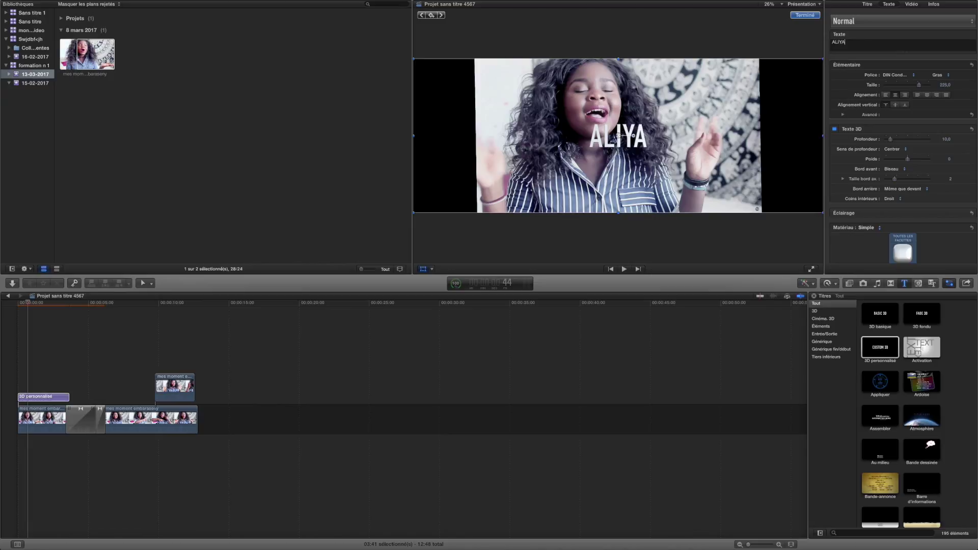
Set the title's font to Bebas Neue and its size to 288, and align the text left
left_click(914, 76)
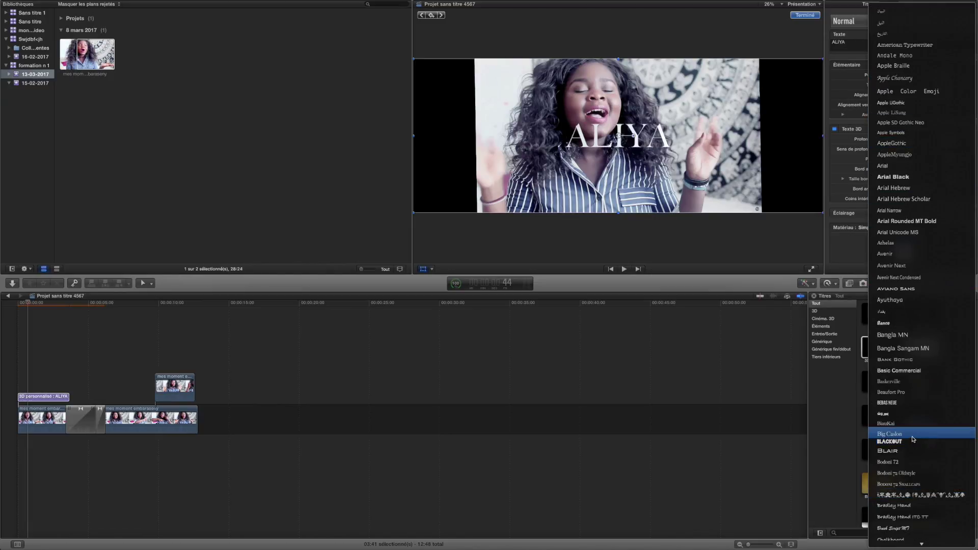
left_click(908, 401)
left_click_drag(918, 85, 928, 85)
left_click(887, 95)
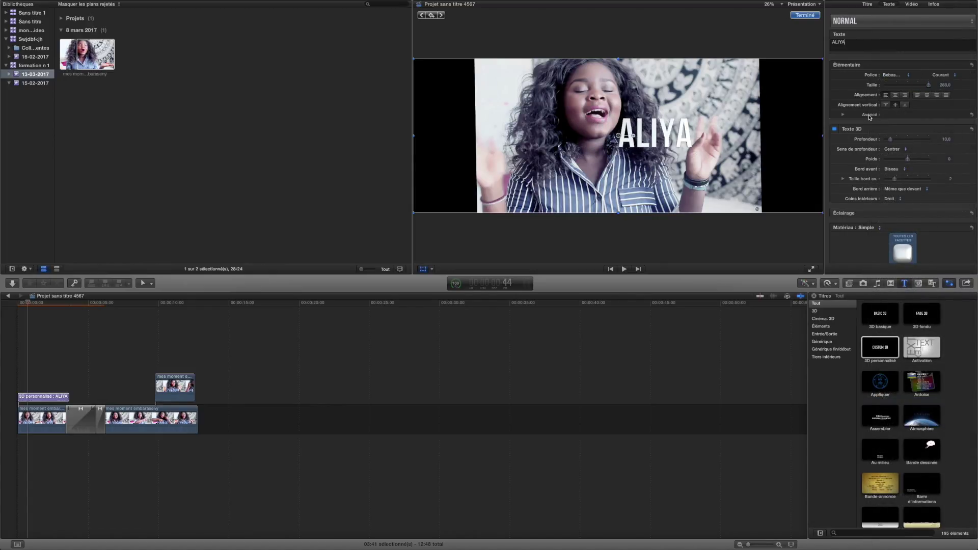
Examine the title's advanced text, 3D text, material and published animation parameters
left_click(843, 114)
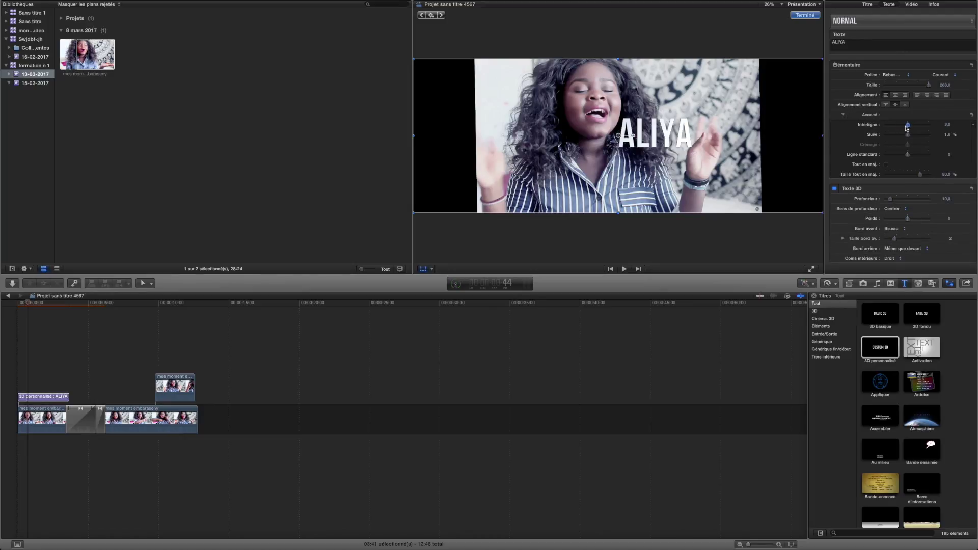
scroll(890, 216, "down", 8)
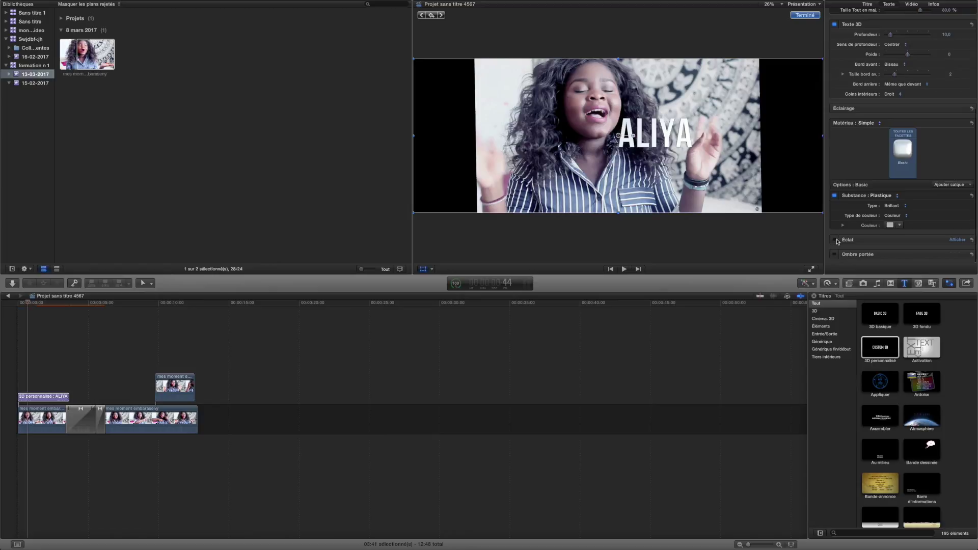
left_click(867, 4)
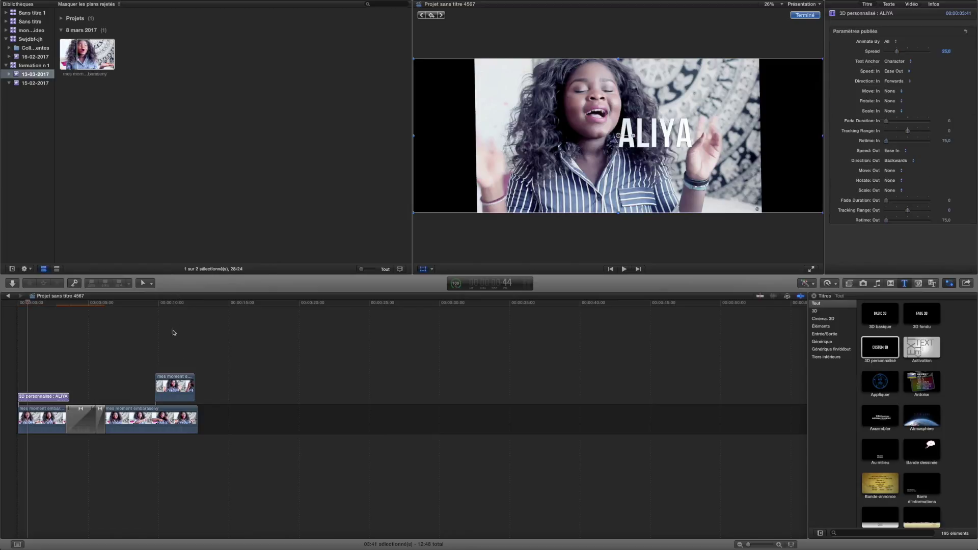